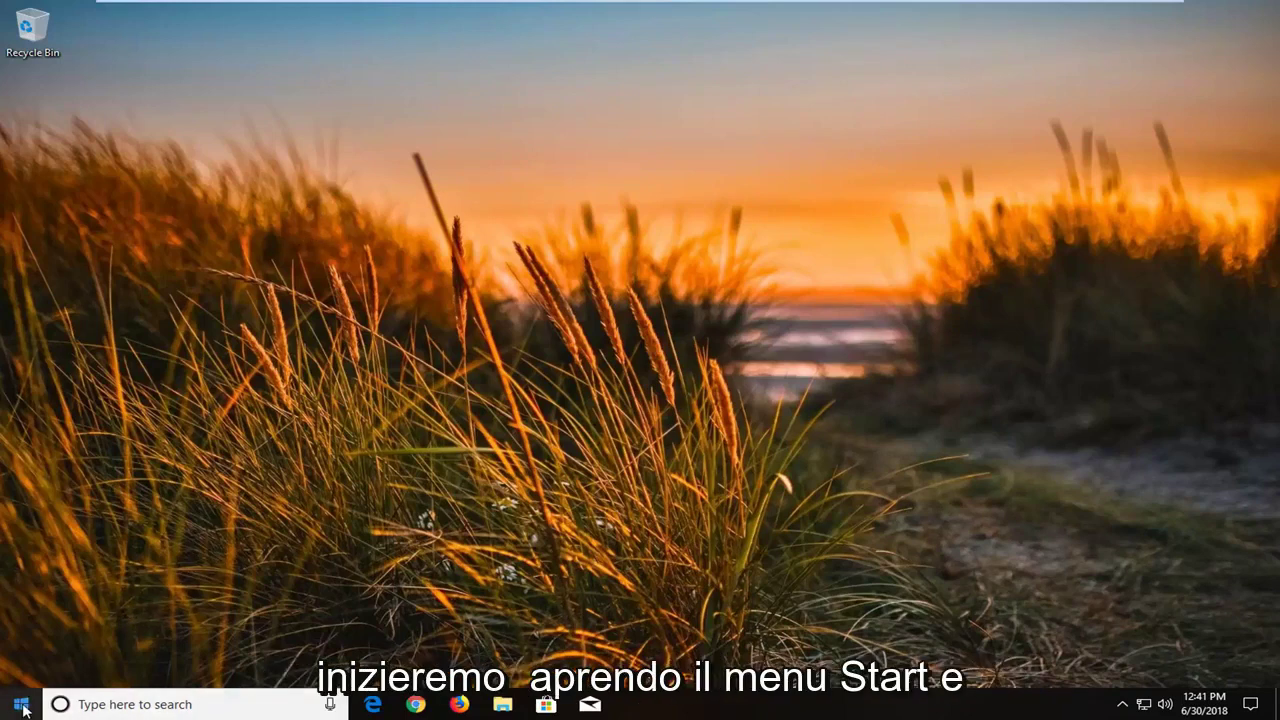
# - Search Windows for "control panel" and open the Control Panel
pyautogui.click(22, 708)
pyautogui.write('co')
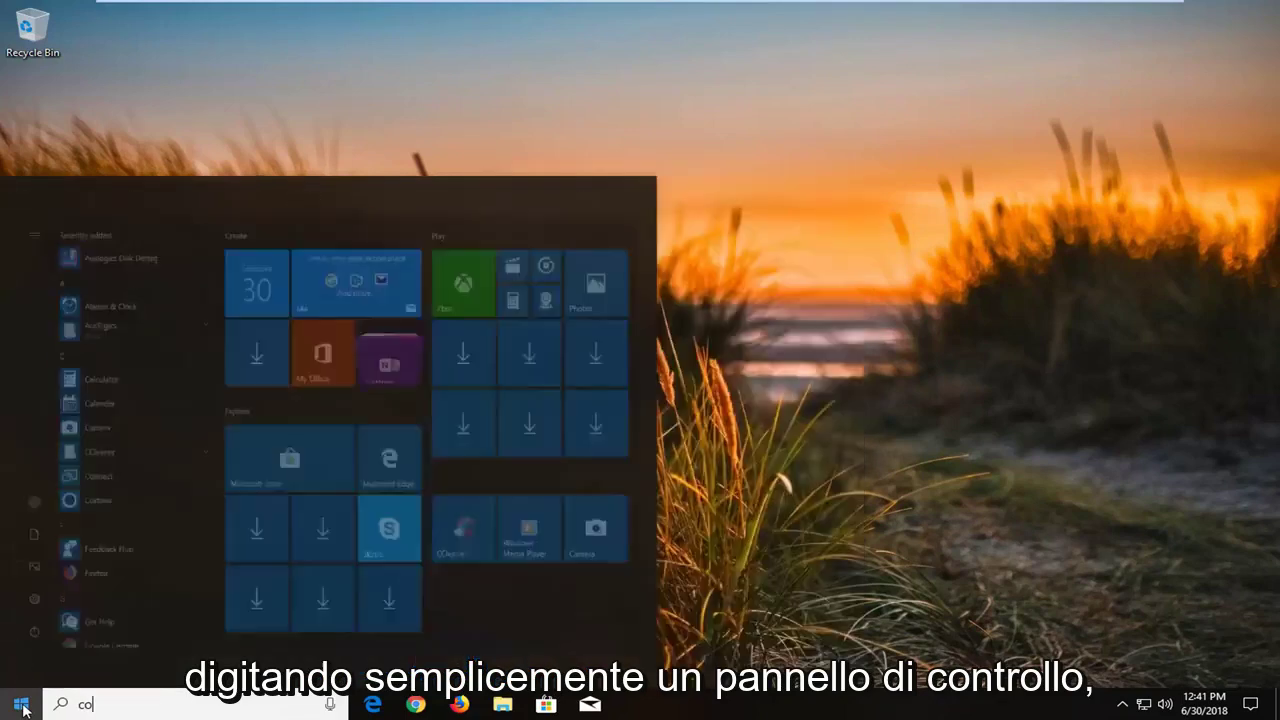
pyautogui.write('ntrol pane')
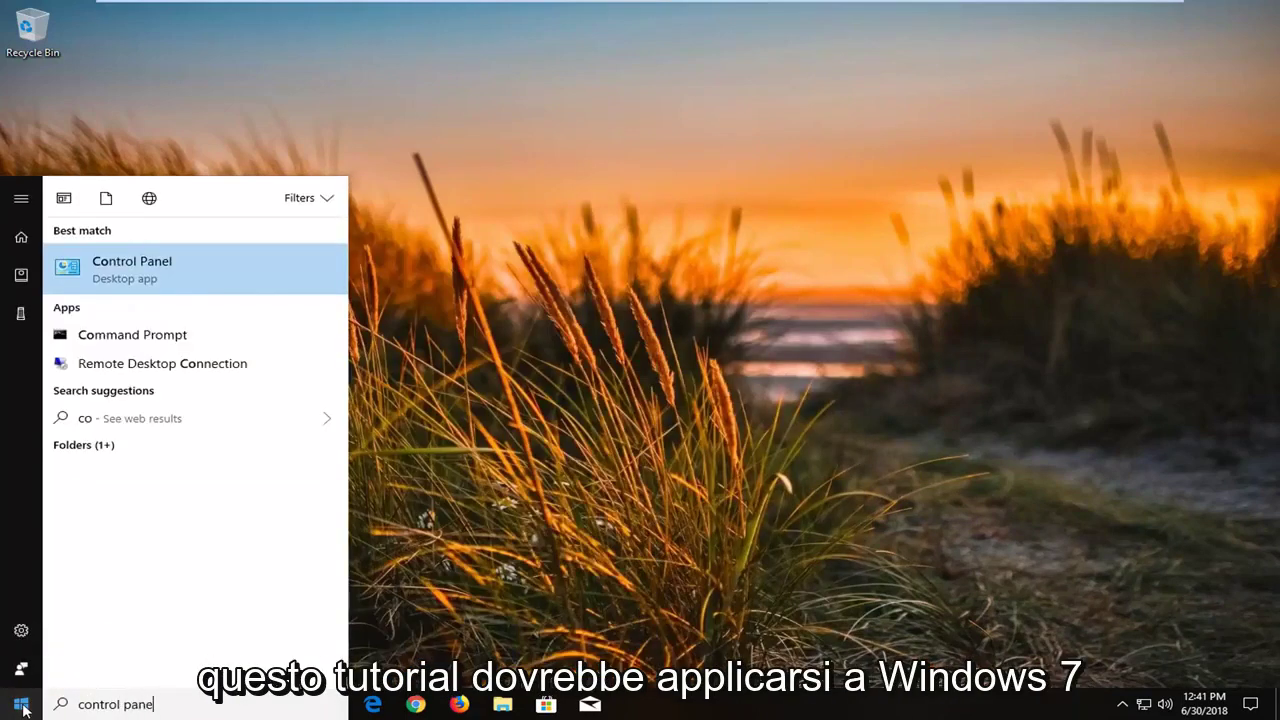
pyautogui.write('l')
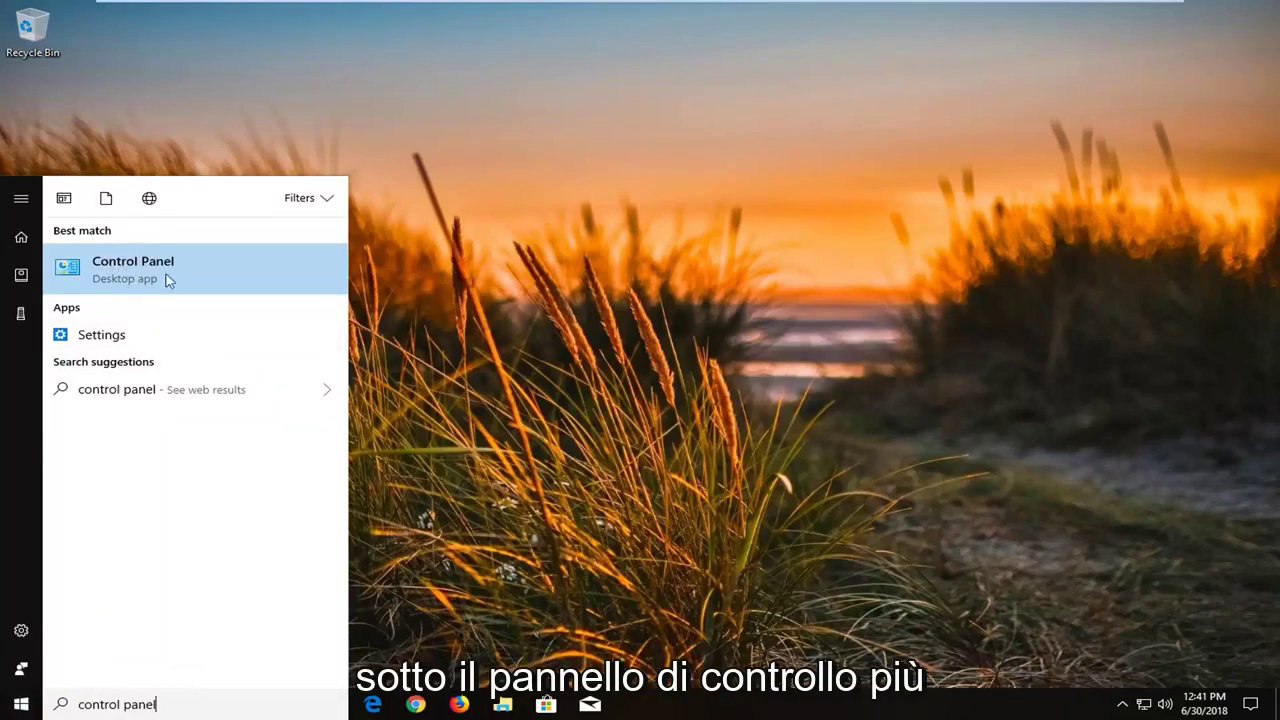
pyautogui.click(224, 279)
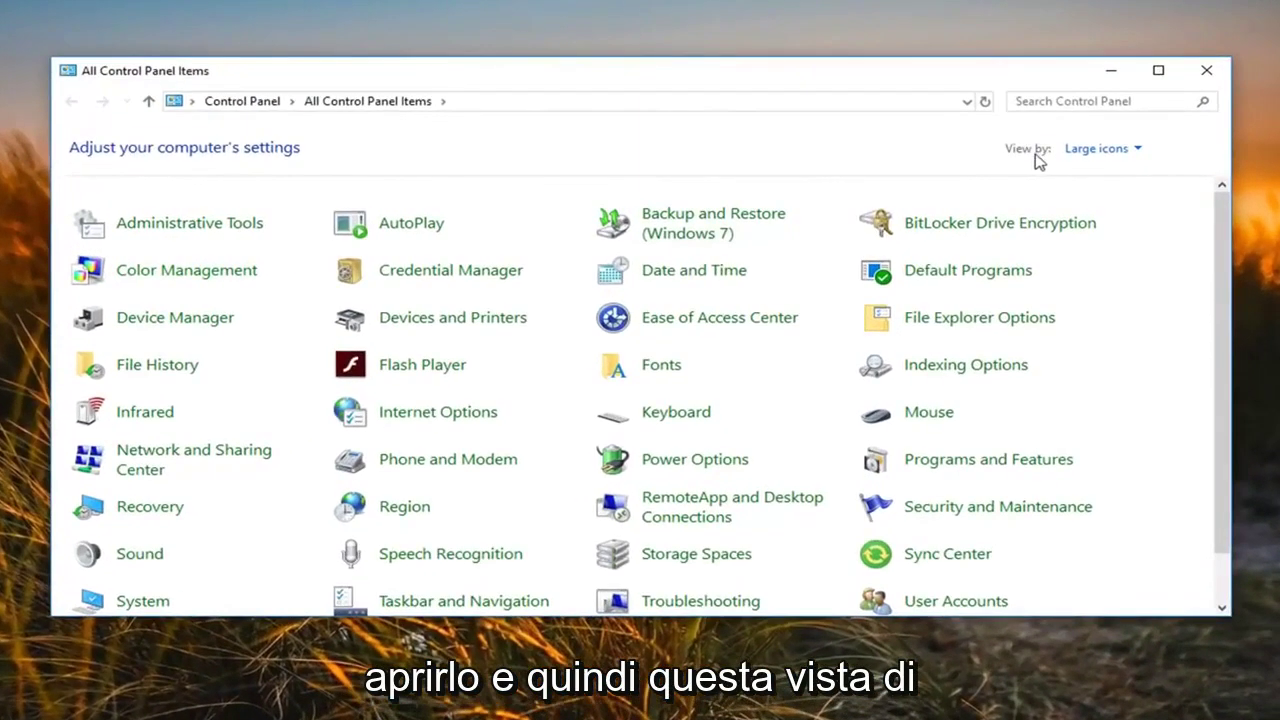
# - Switch the Control Panel item view to Category and back to Large icons
pyautogui.click(1110, 150)
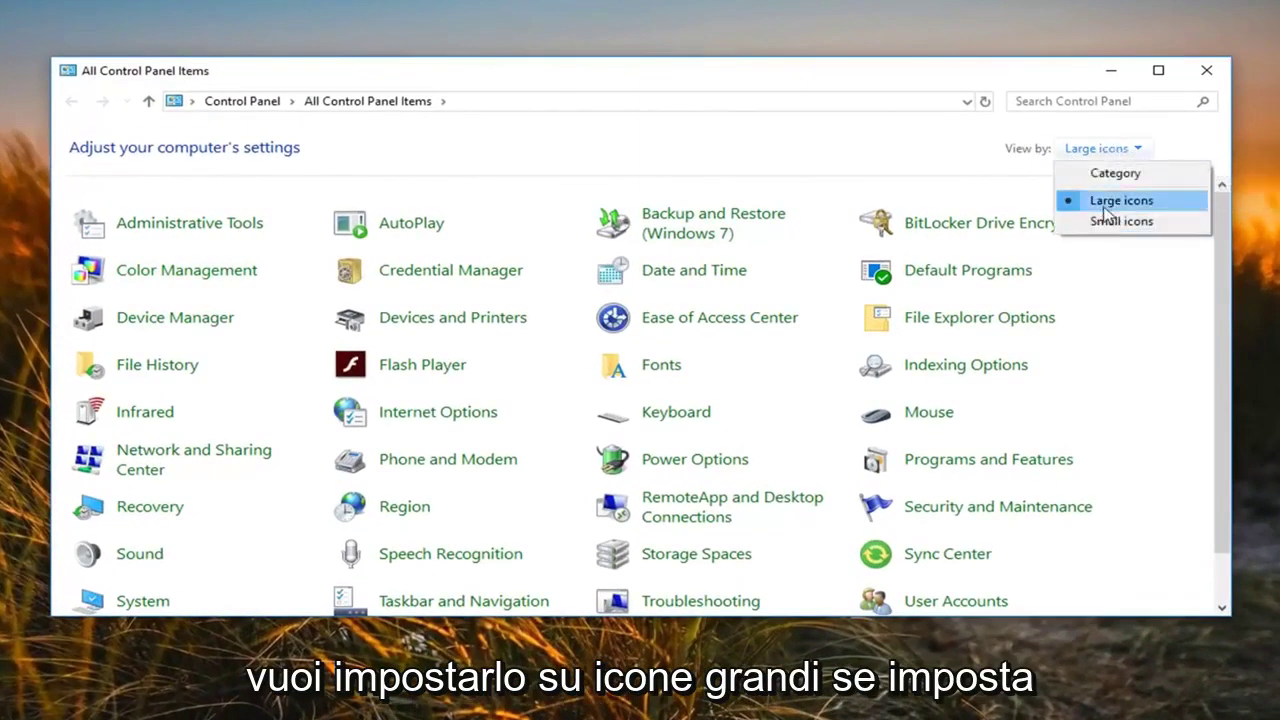
pyautogui.click(1110, 205)
pyautogui.click(1100, 148)
pyautogui.click(1110, 173)
pyautogui.click(962, 148)
pyautogui.click(978, 202)
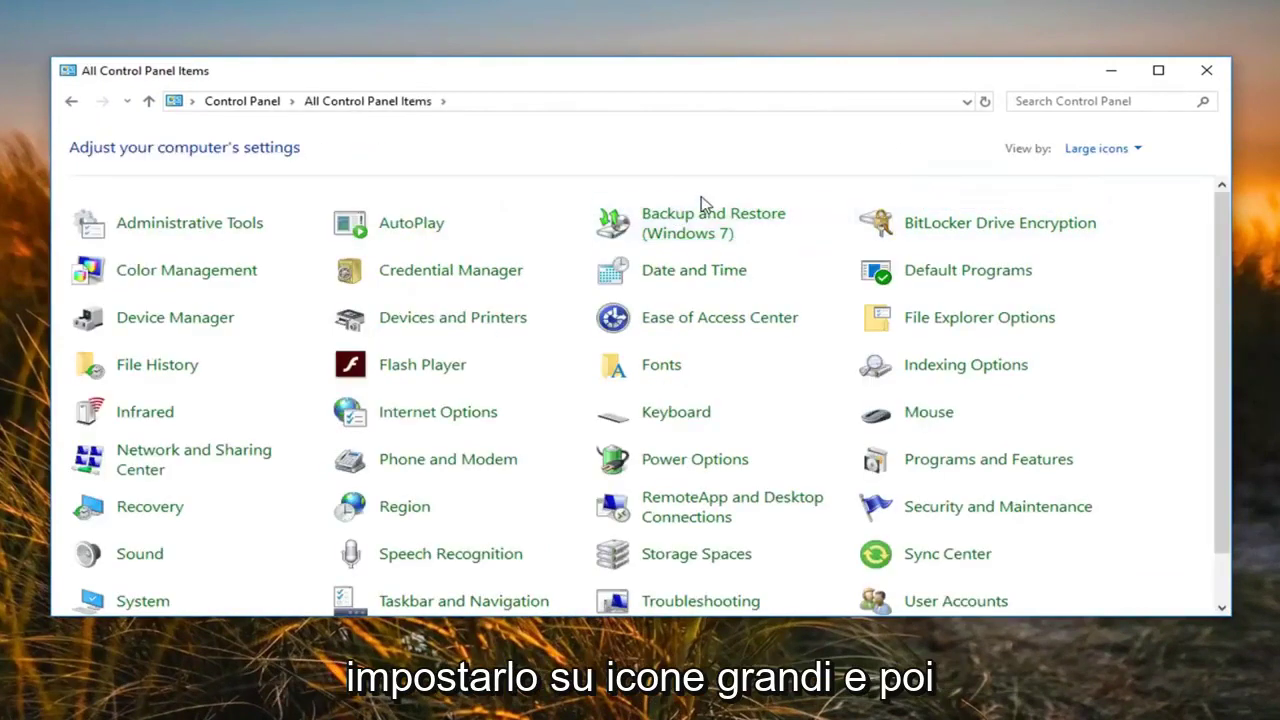
# - Open the Sound settings and show the list of recording devices
pyautogui.click(140, 555)
pyautogui.moveTo(160, 104); pyautogui.dragTo(572, 135)
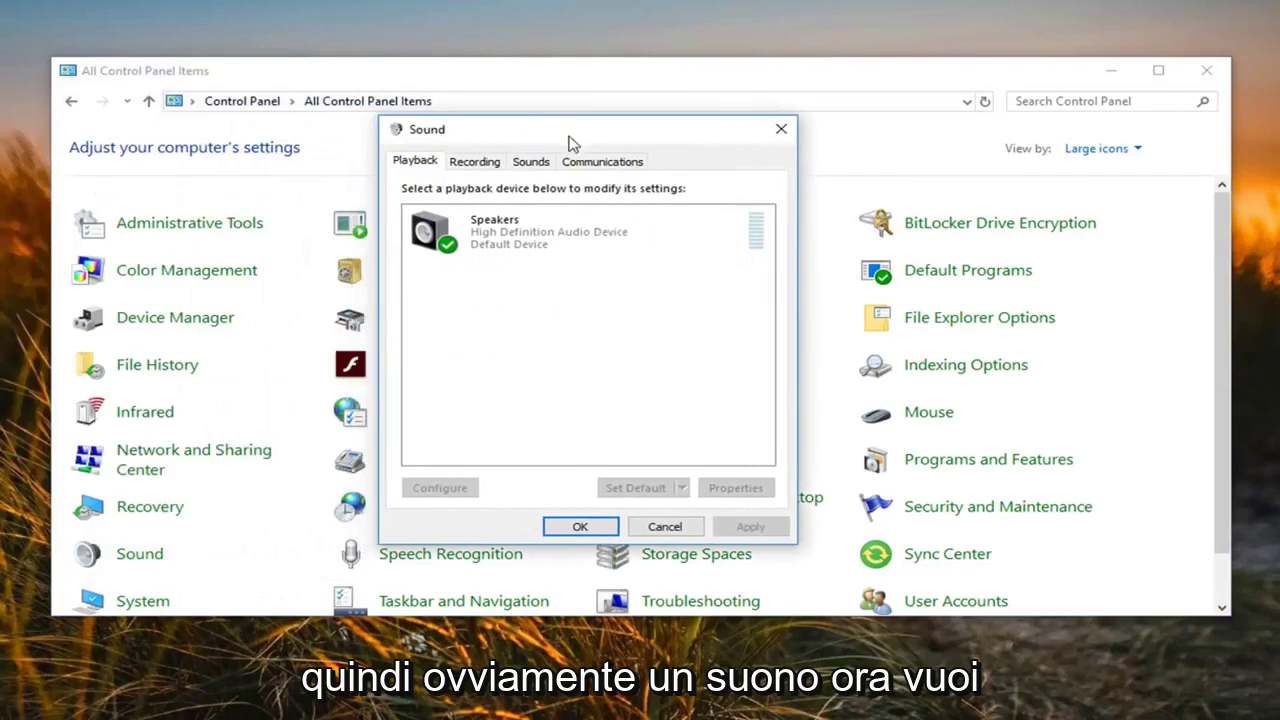
pyautogui.click(476, 164)
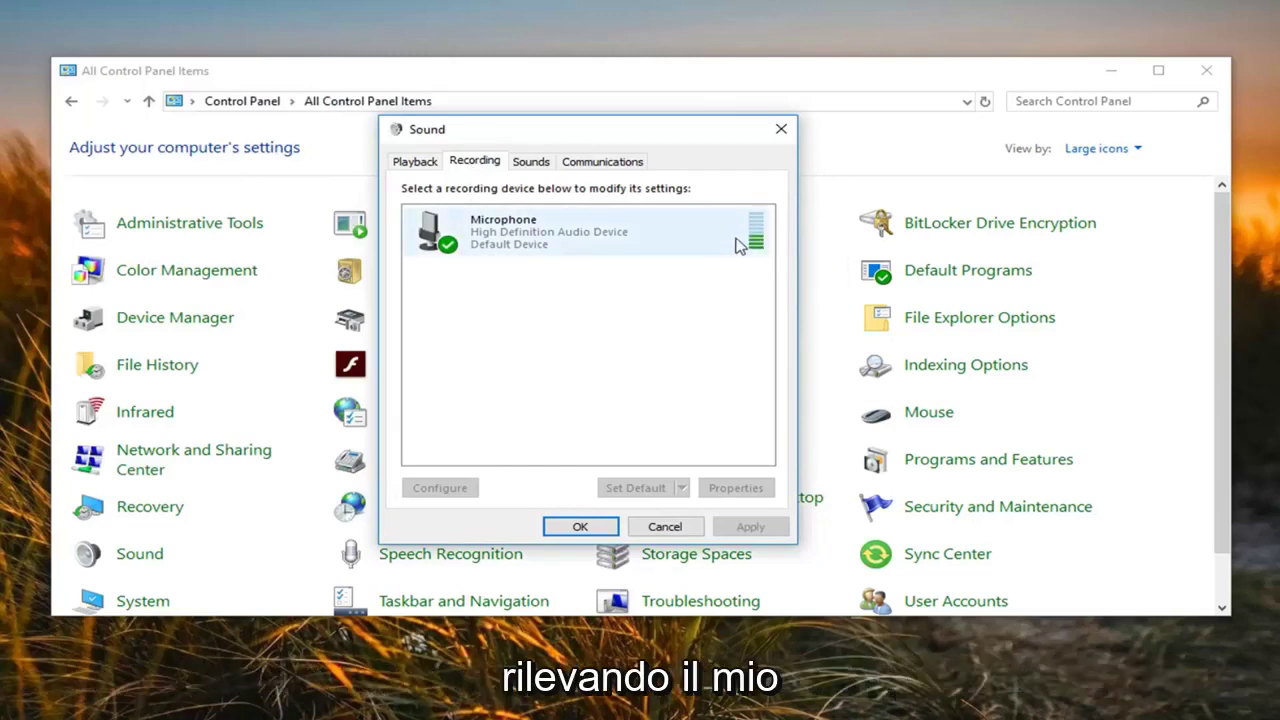
# - Examine the Microphone device's volume and boost levels in its properties, and close the sound settings and Control Panel
pyautogui.click(519, 252)
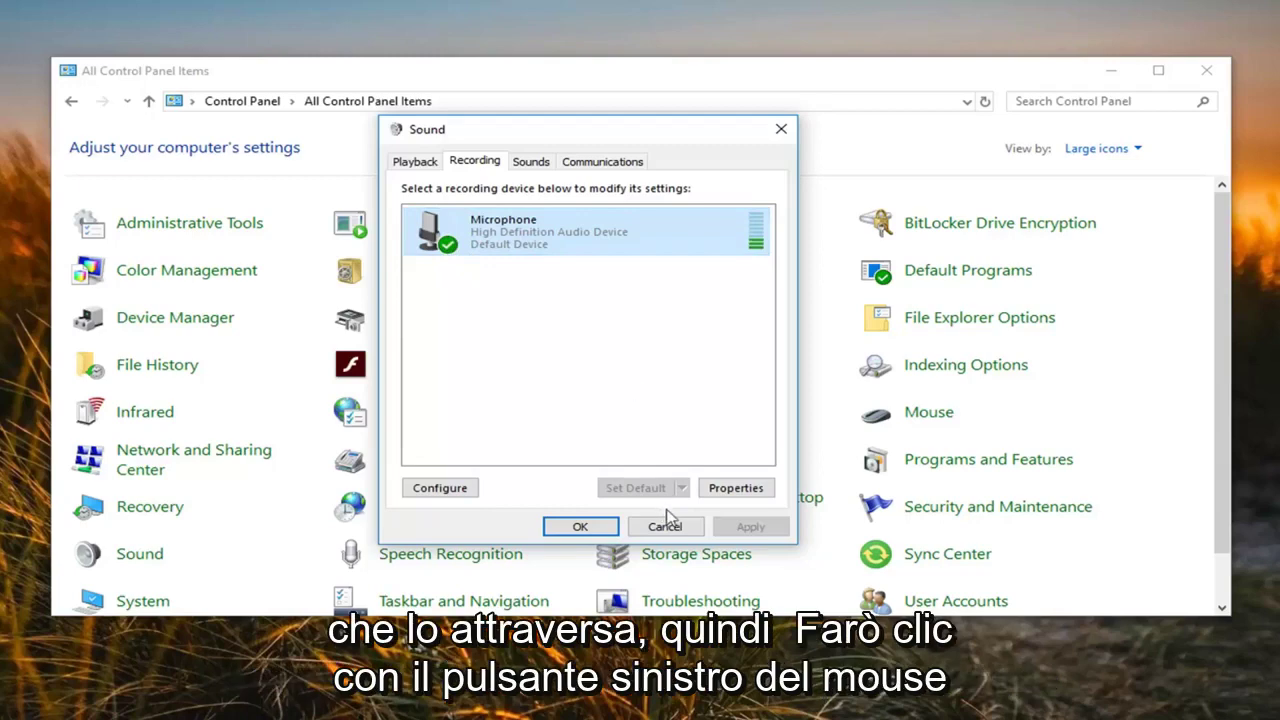
pyautogui.click(733, 490)
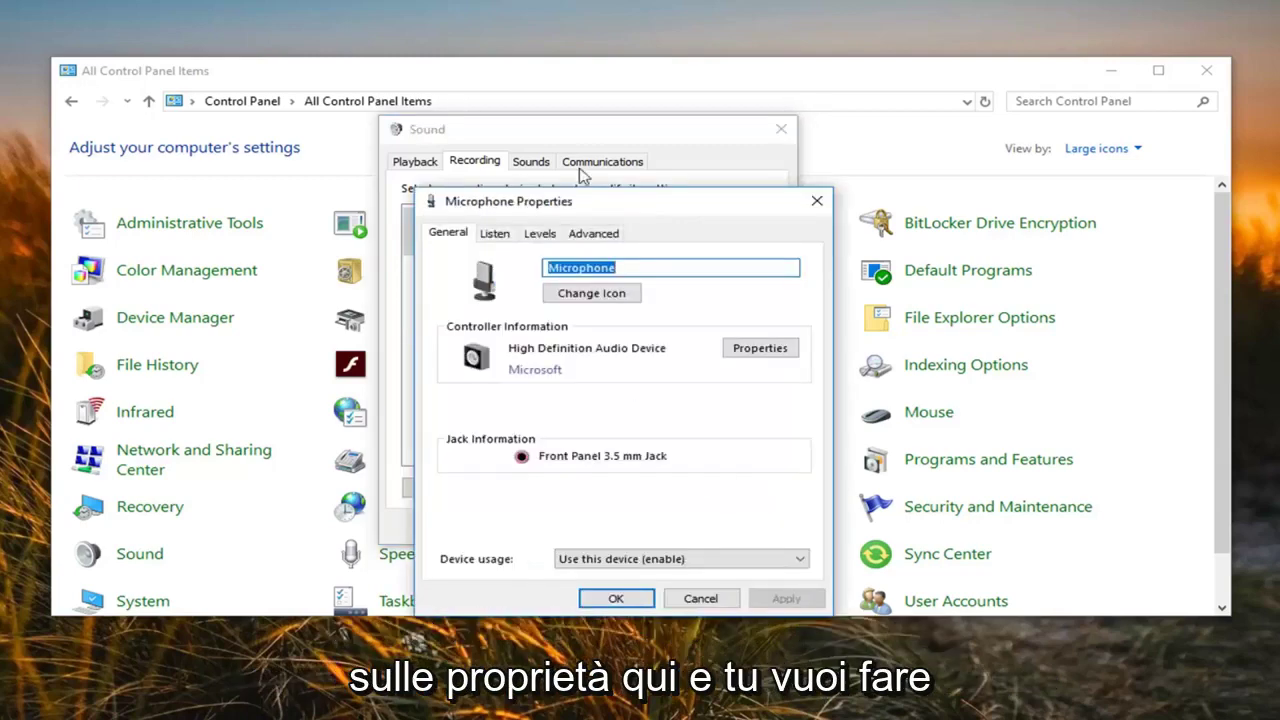
pyautogui.moveTo(572, 205); pyautogui.dragTo(518, 134)
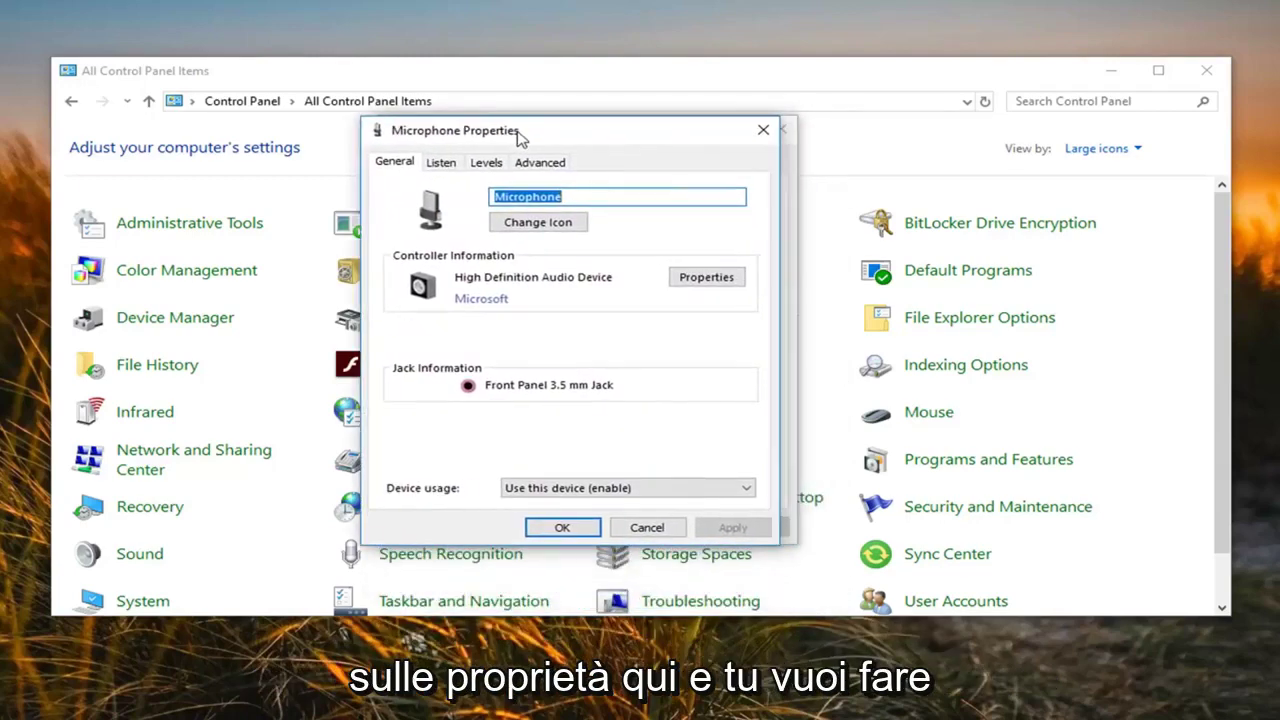
pyautogui.click(487, 165)
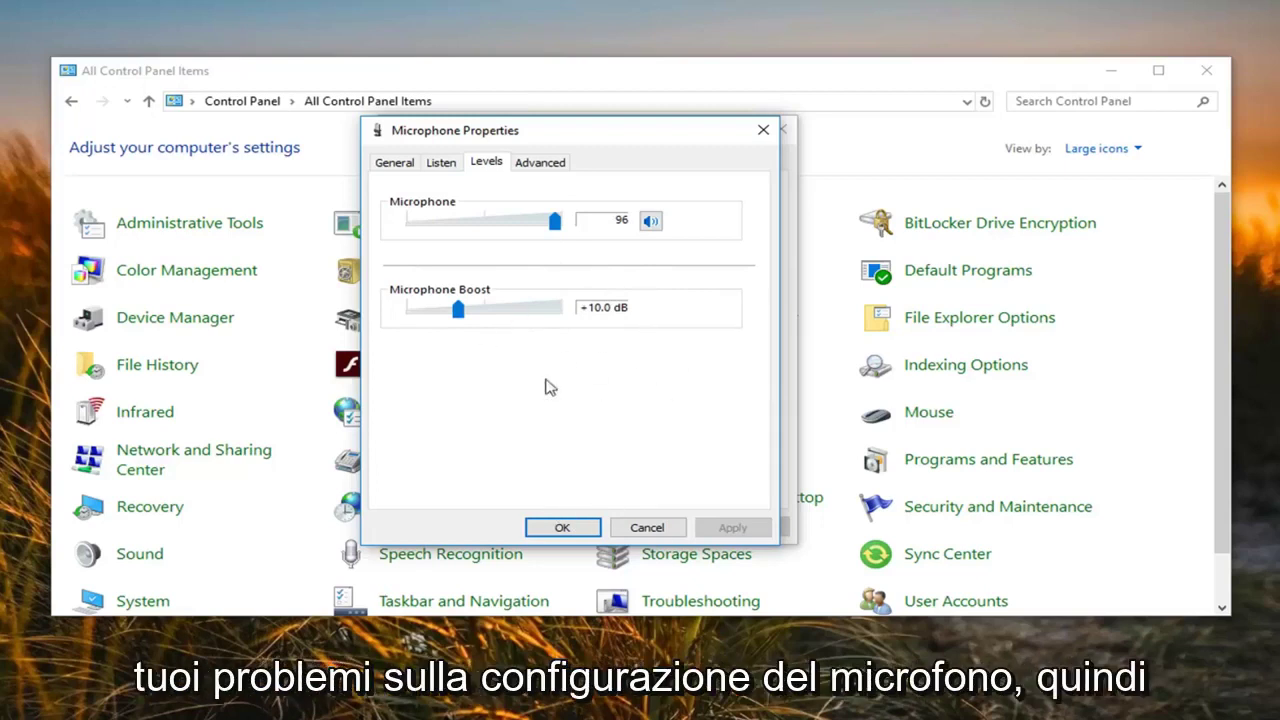
pyautogui.click(571, 527)
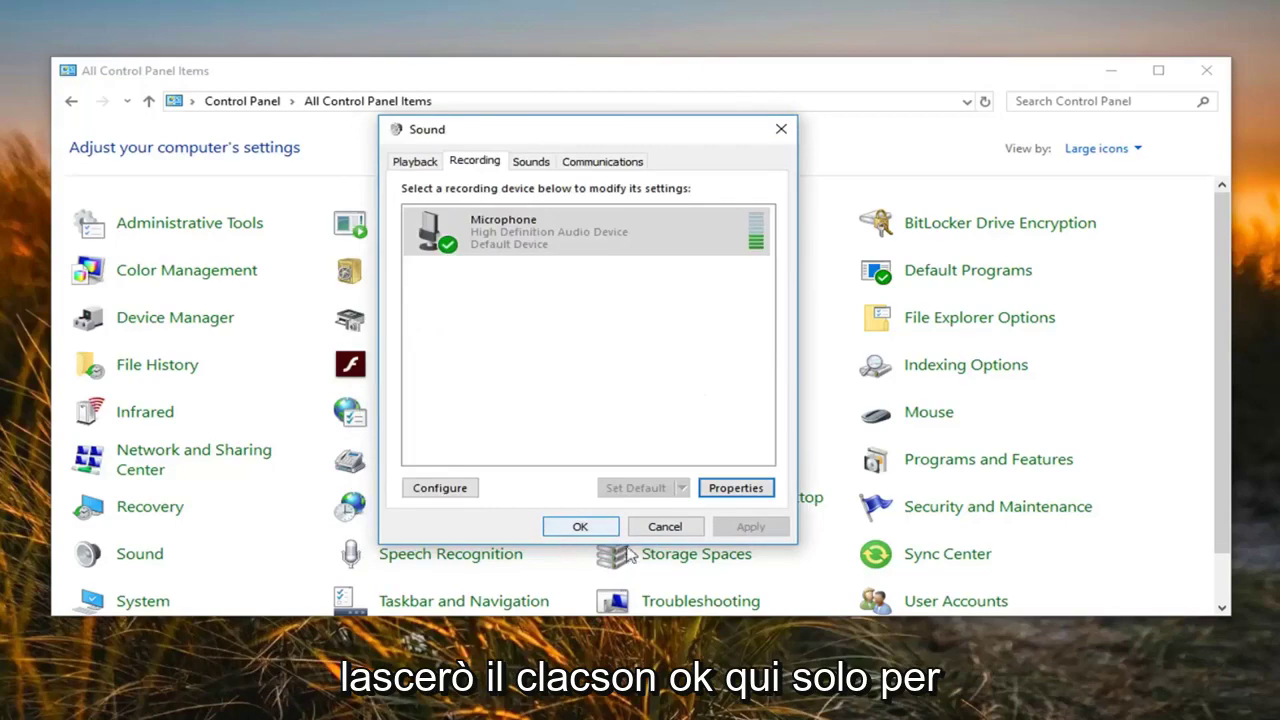
pyautogui.click(580, 527)
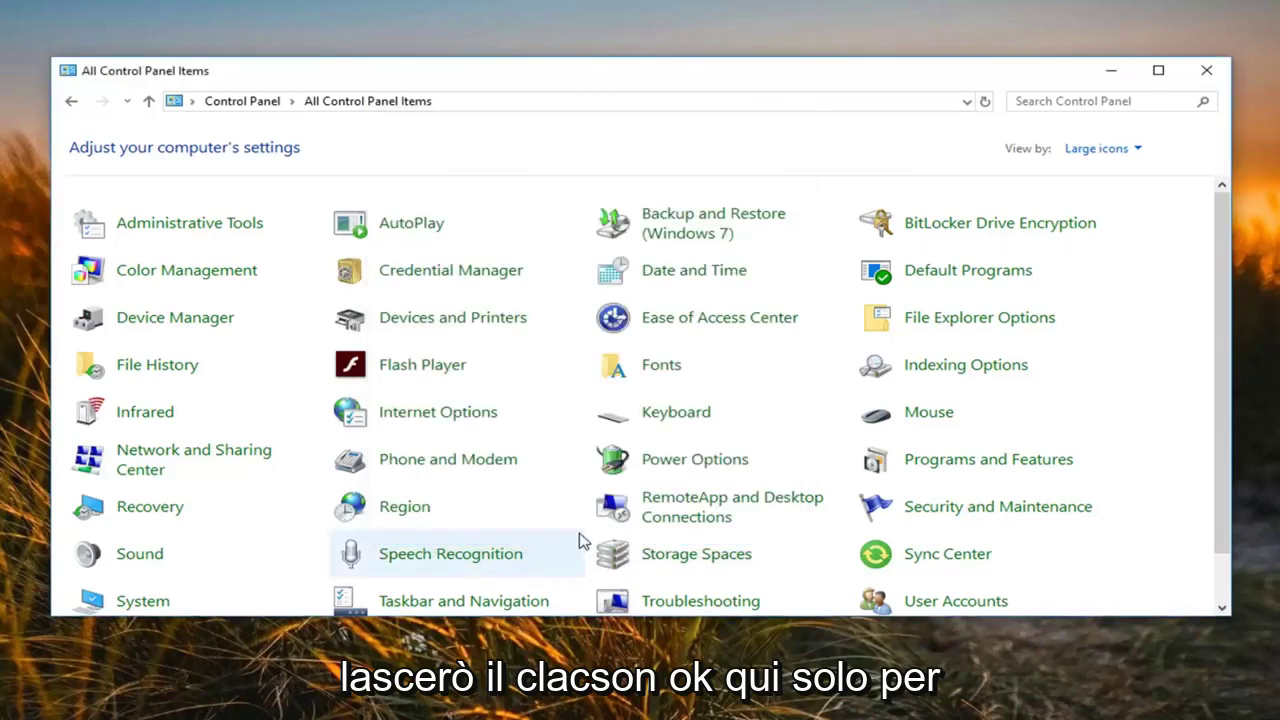
pyautogui.click(1210, 71)
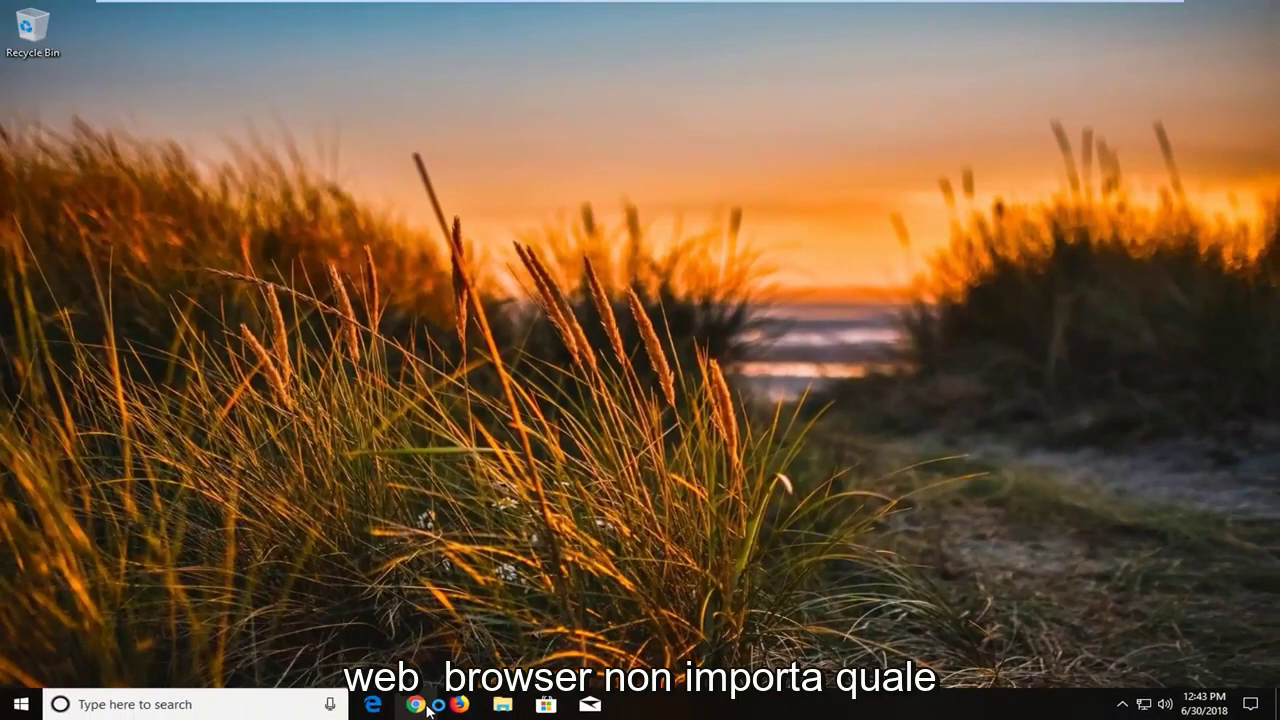
# - Open Google Chrome and search google.com for "realtek high definition audio codec"
pyautogui.click(424, 705)
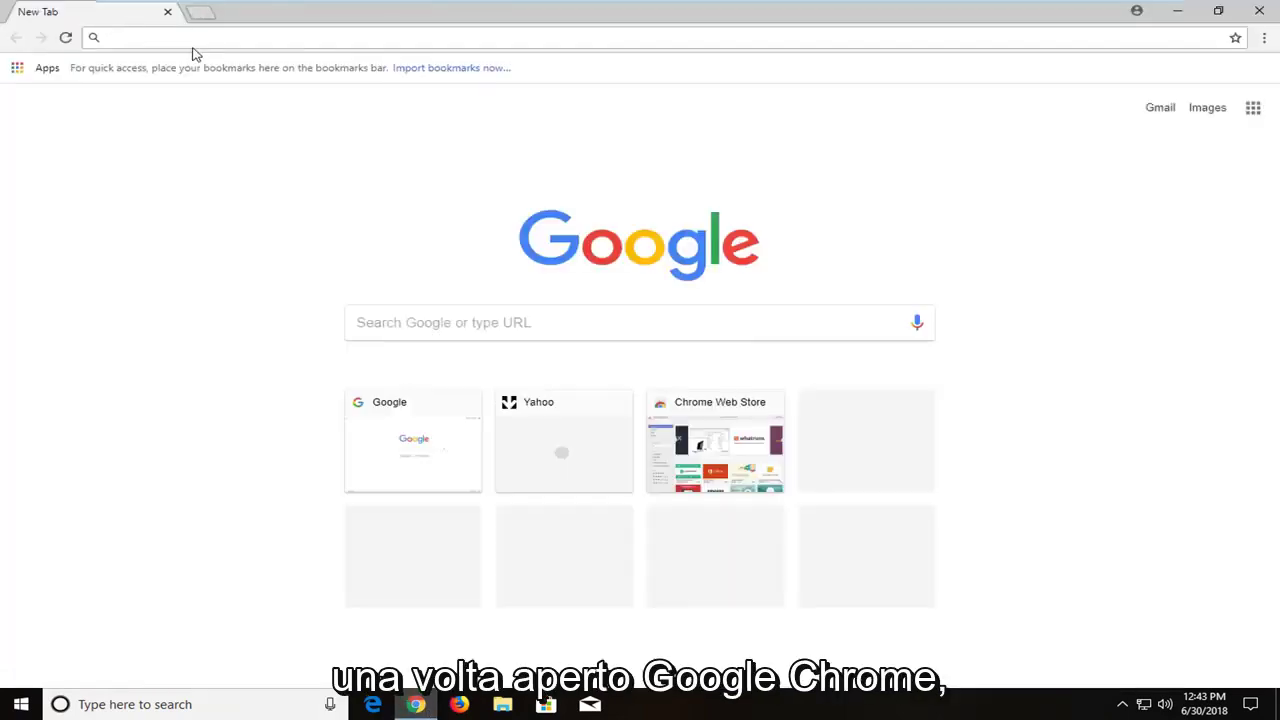
pyautogui.write('google.com.')
pyautogui.press('Return')
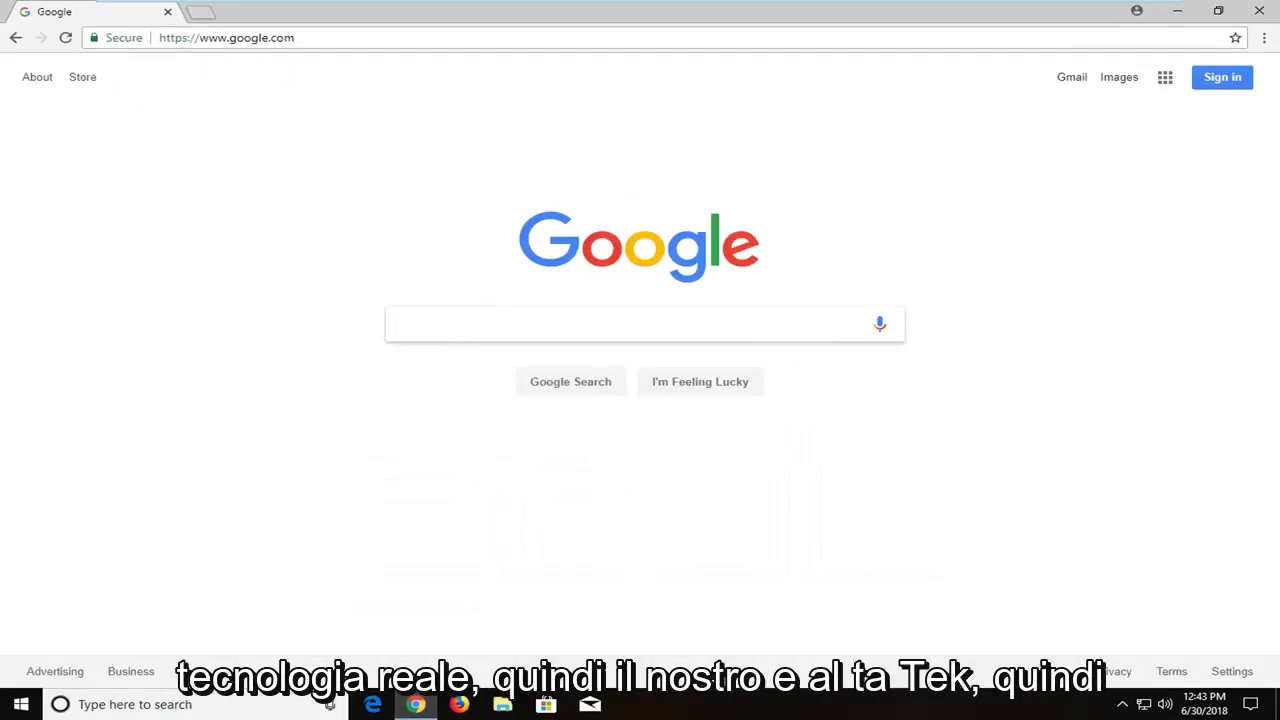
pyautogui.write('realtek high definition audio code')
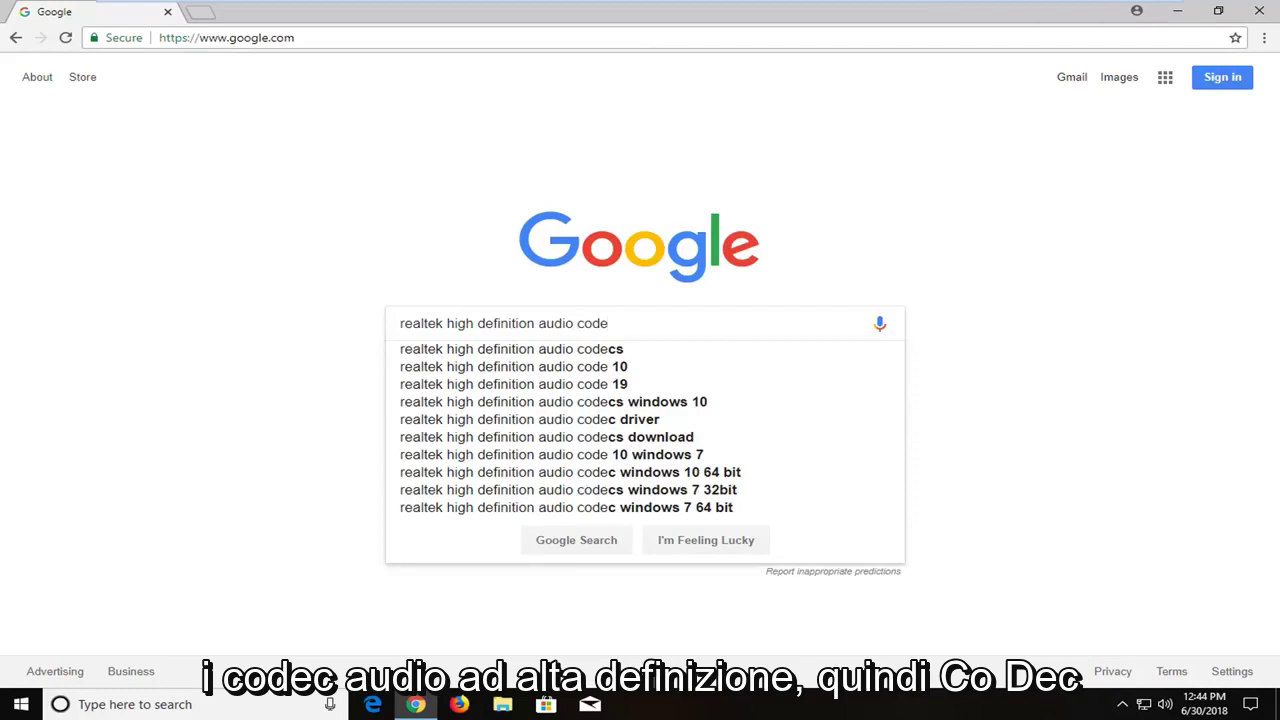
pyautogui.write('c')
pyautogui.press('Return')
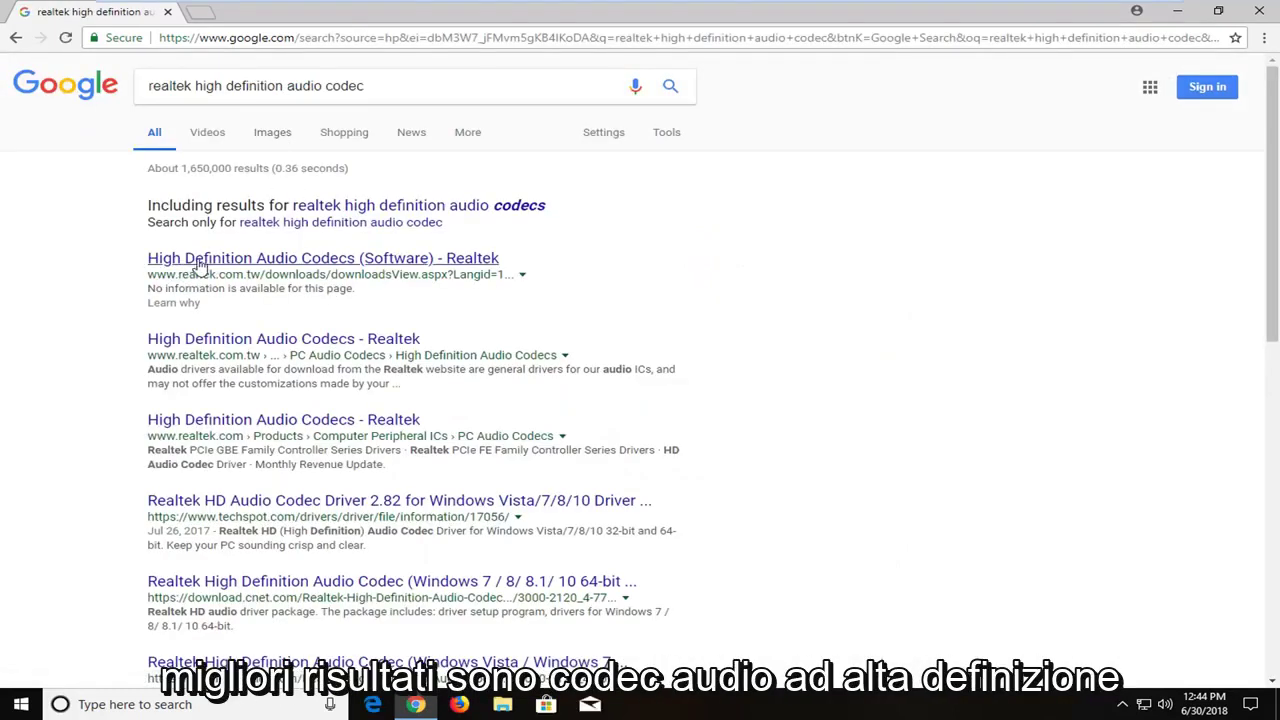
# - Open Realtek's High Definition Audio Codecs (Software) result and accept the download terms to reach the driver list
pyautogui.click(307, 262)
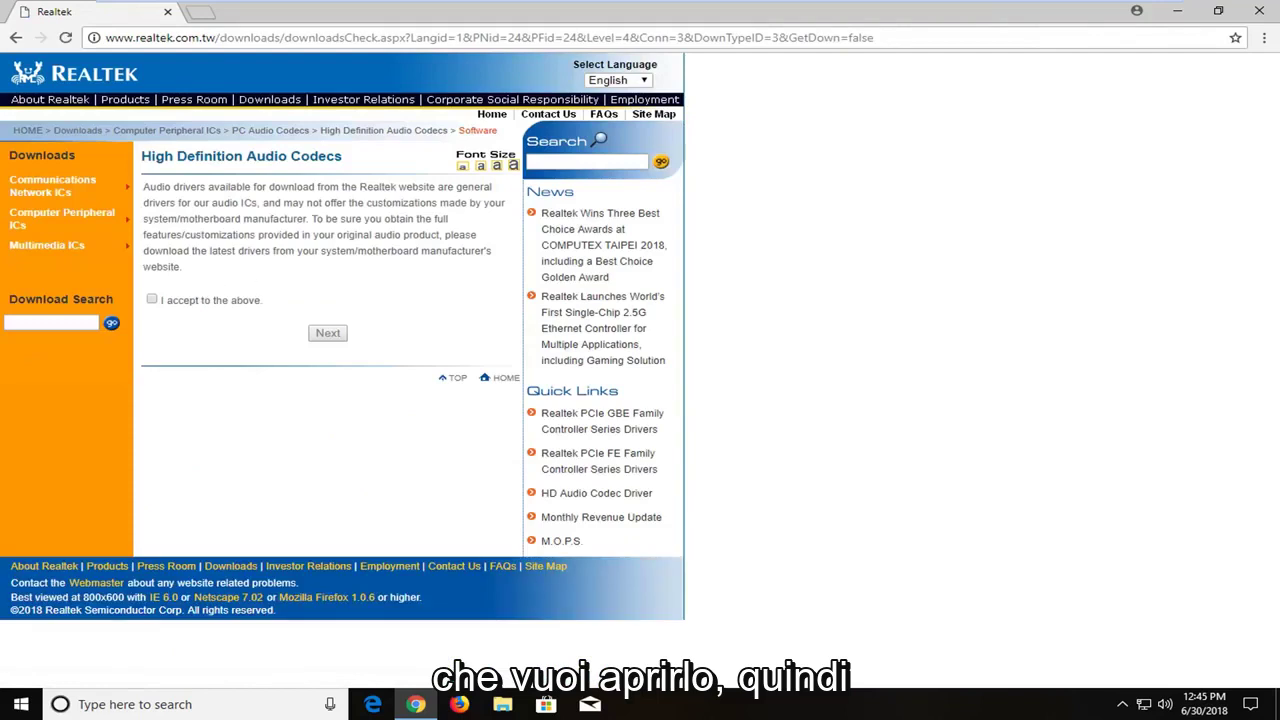
pyautogui.click(151, 300)
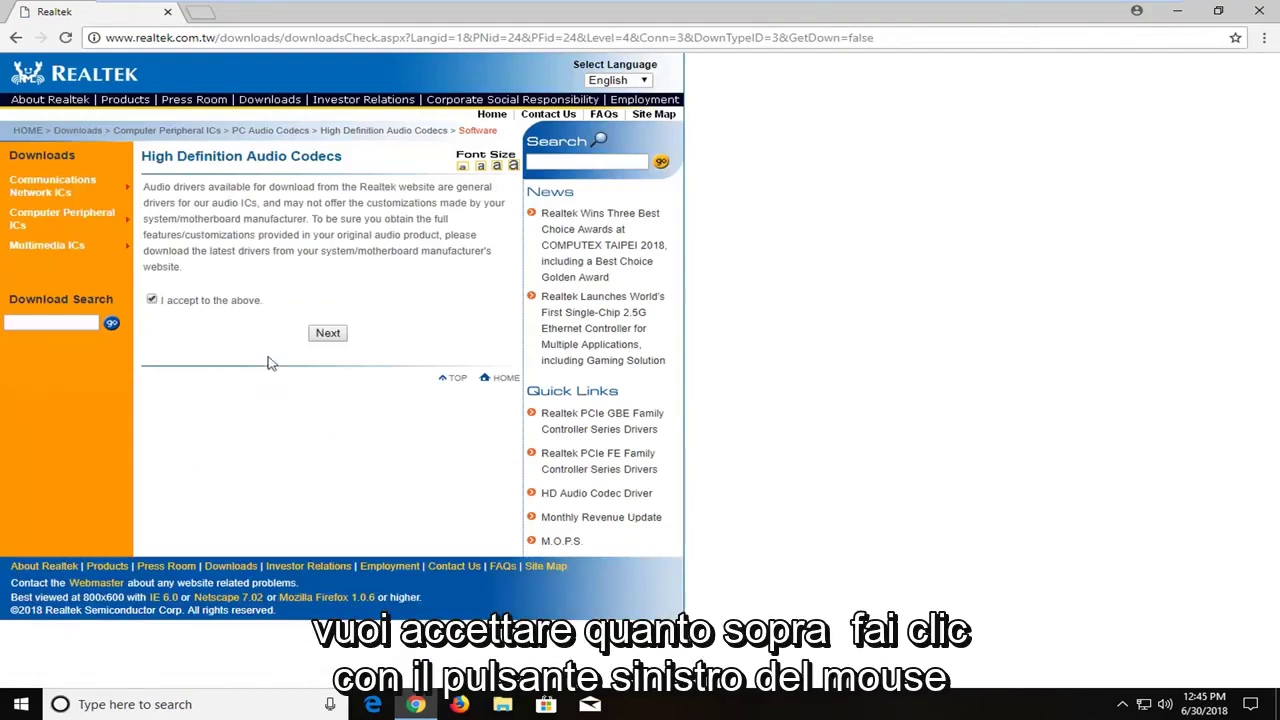
pyautogui.click(327, 334)
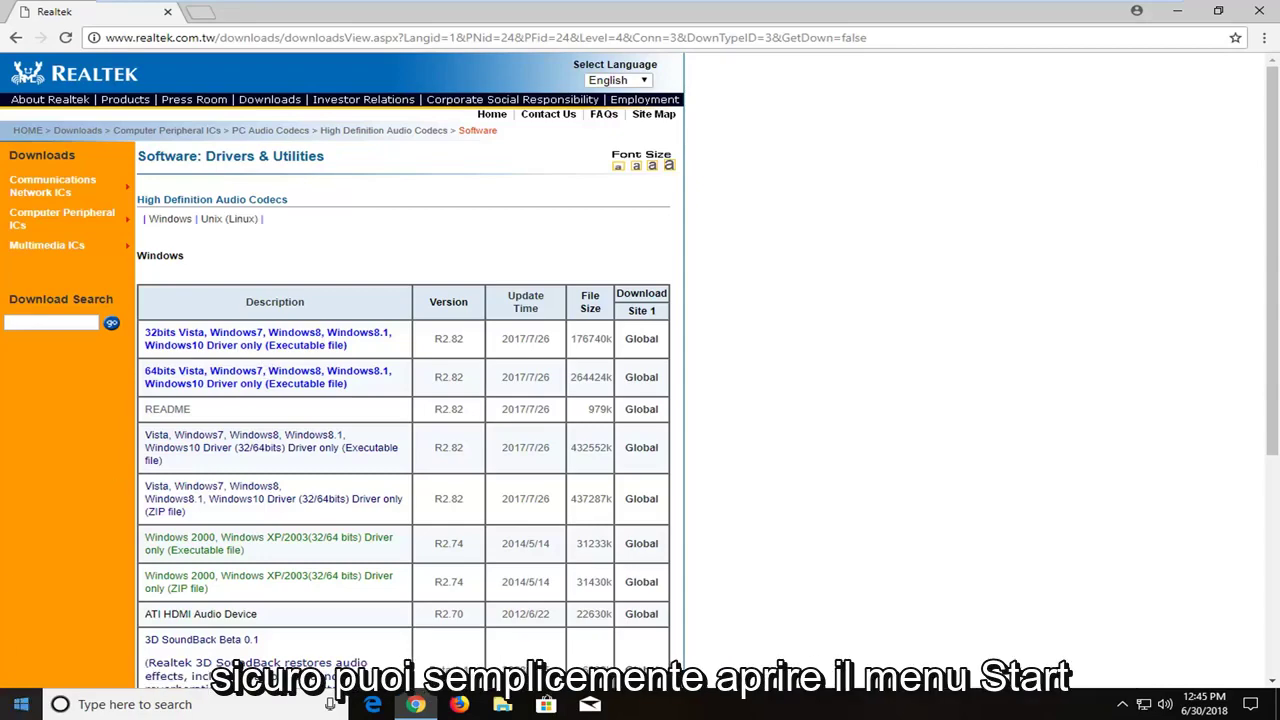
# - Check the Windows system type in the System information window and close it
pyautogui.click(14, 705)
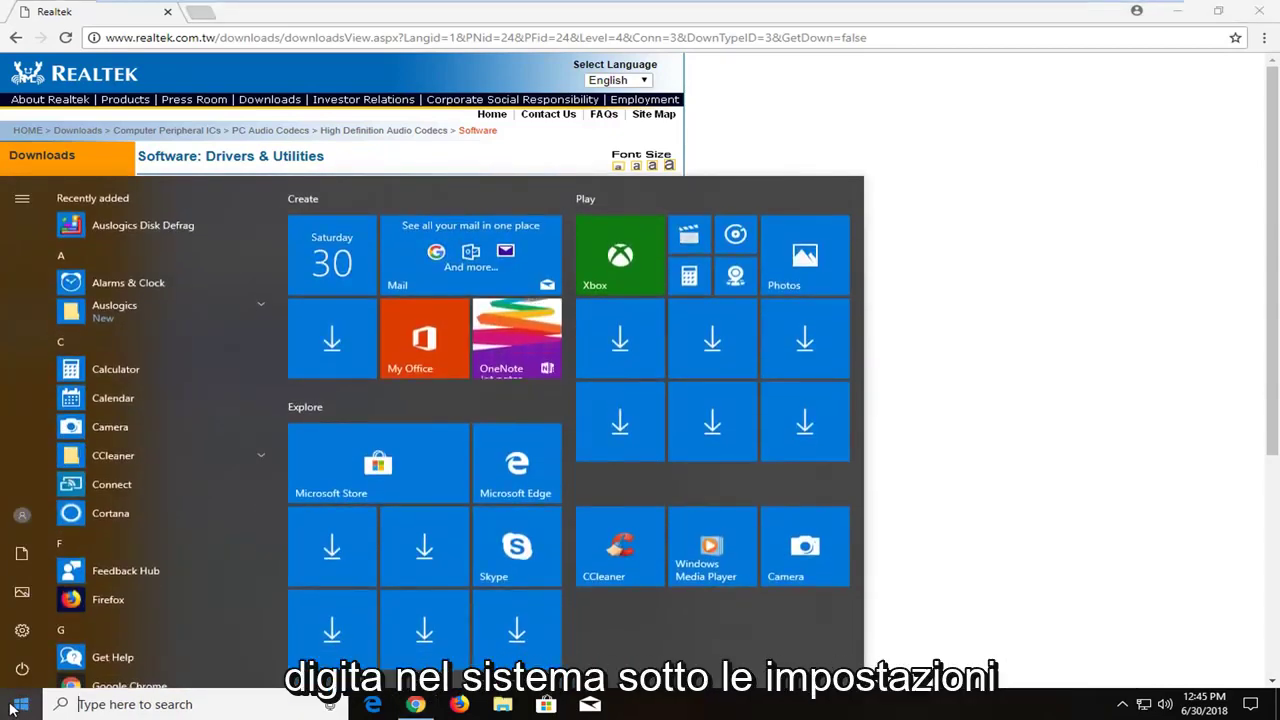
pyautogui.write('system')
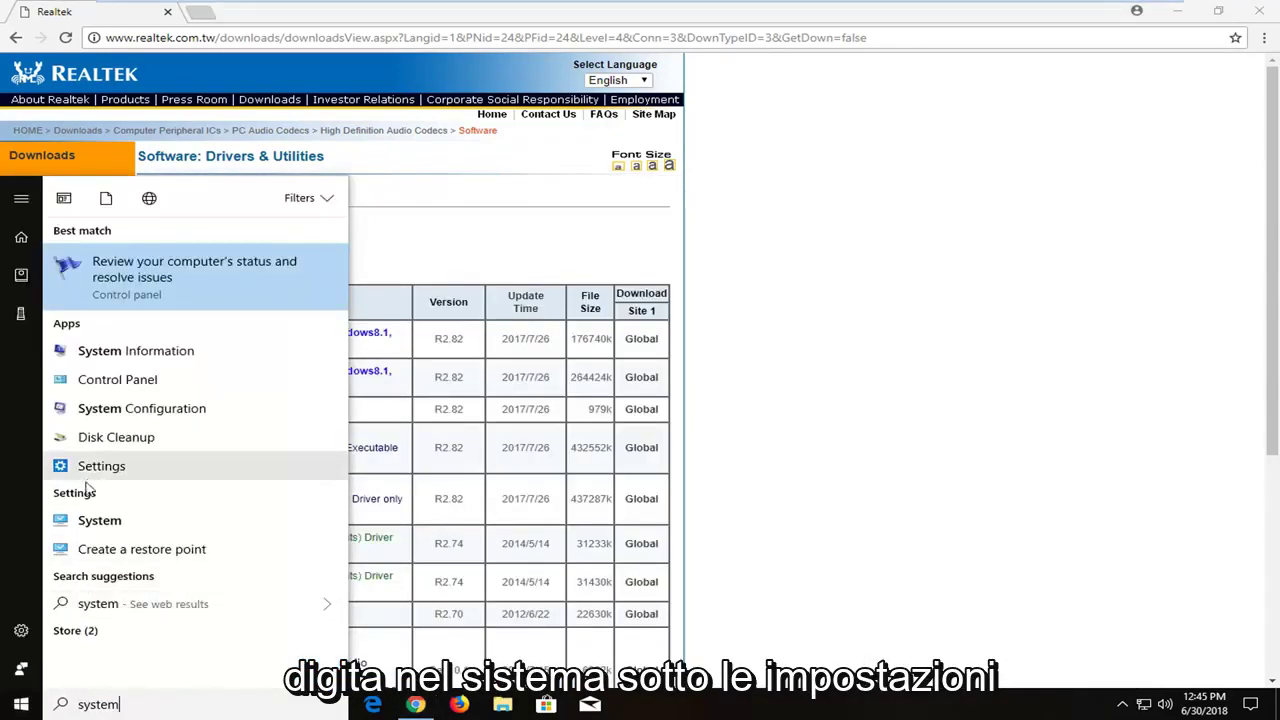
pyautogui.click(145, 528)
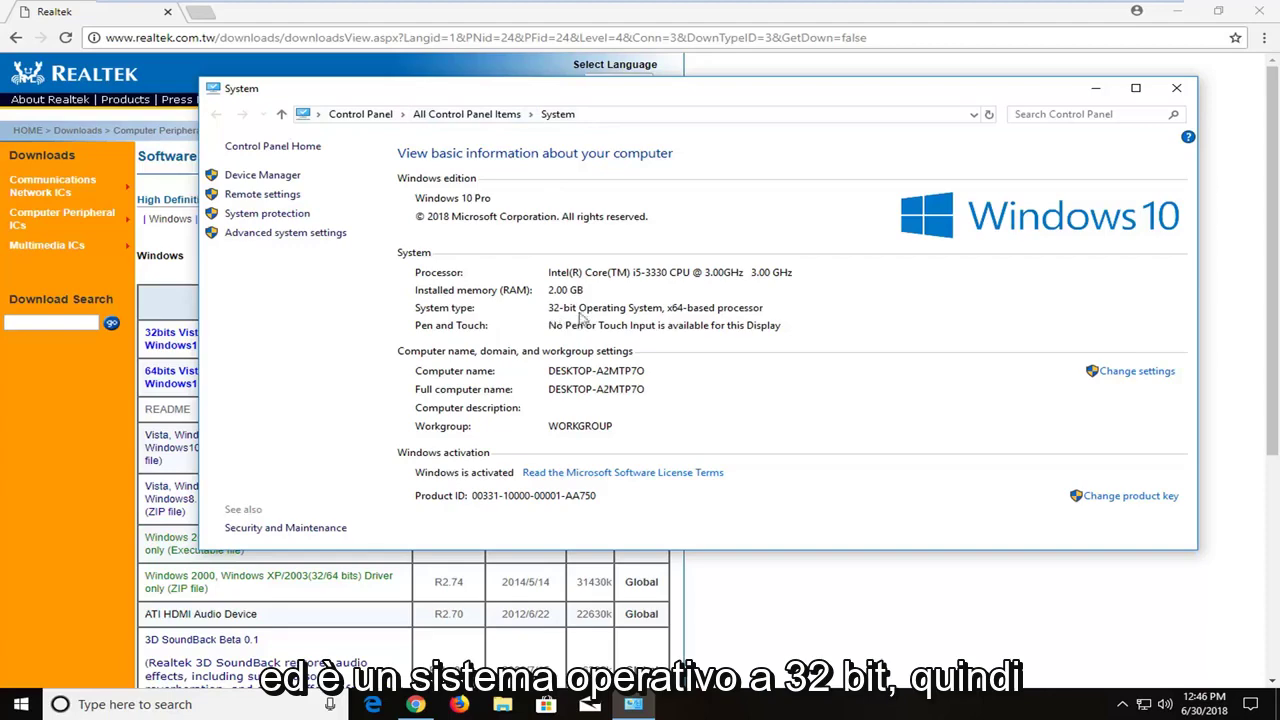
pyautogui.click(1190, 92)
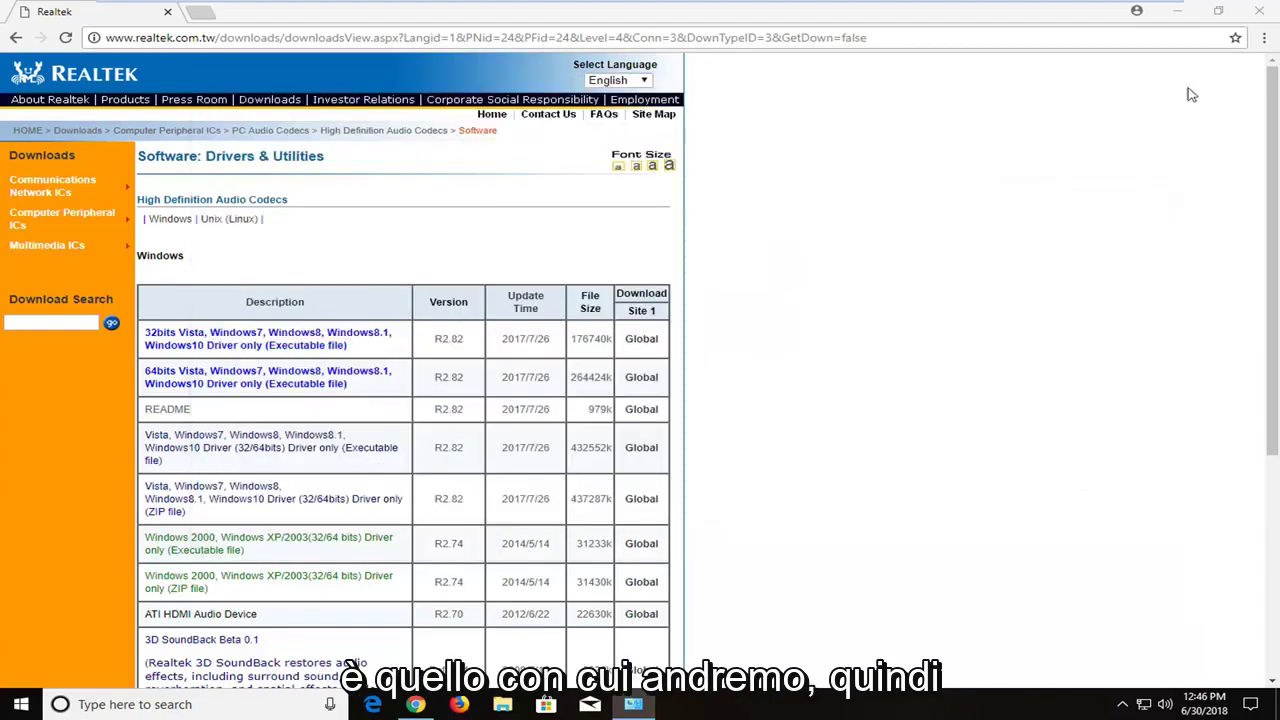
# - Download the 32bits Vista to Windows10 driver executable from the Global site, opening the blocked pop-up and closing its blank window
pyautogui.click(641, 340)
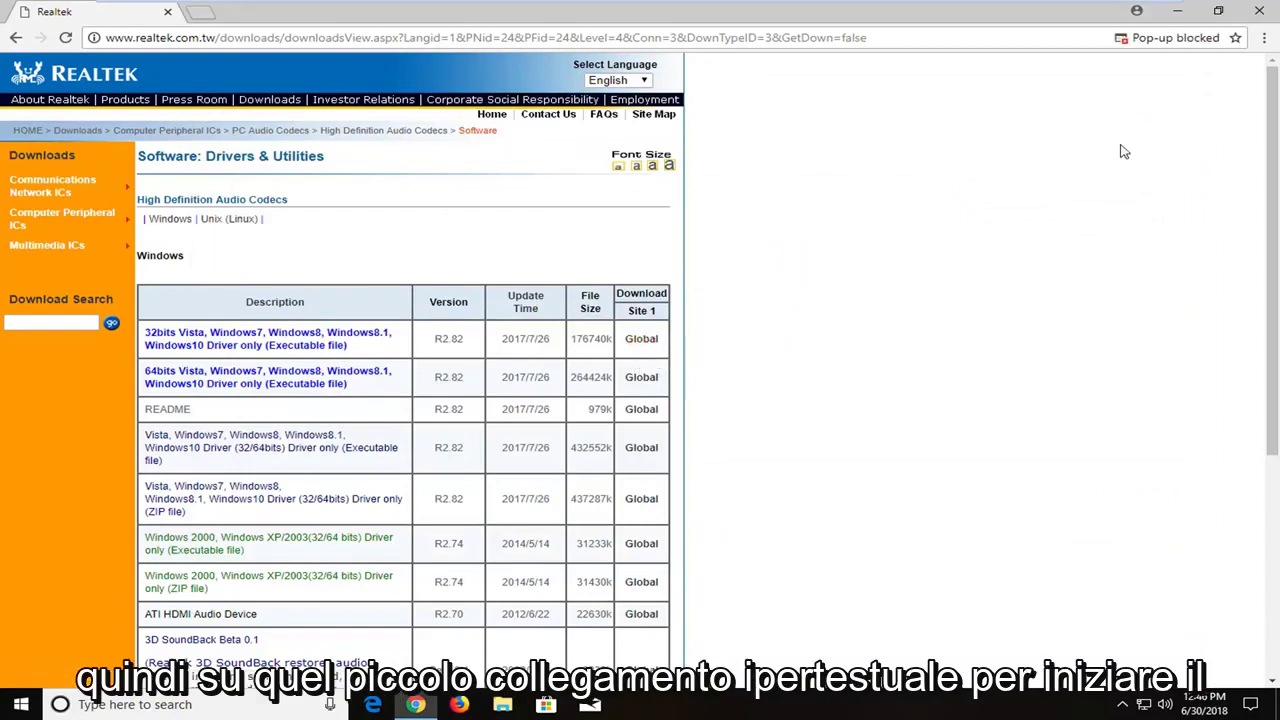
pyautogui.click(1170, 37)
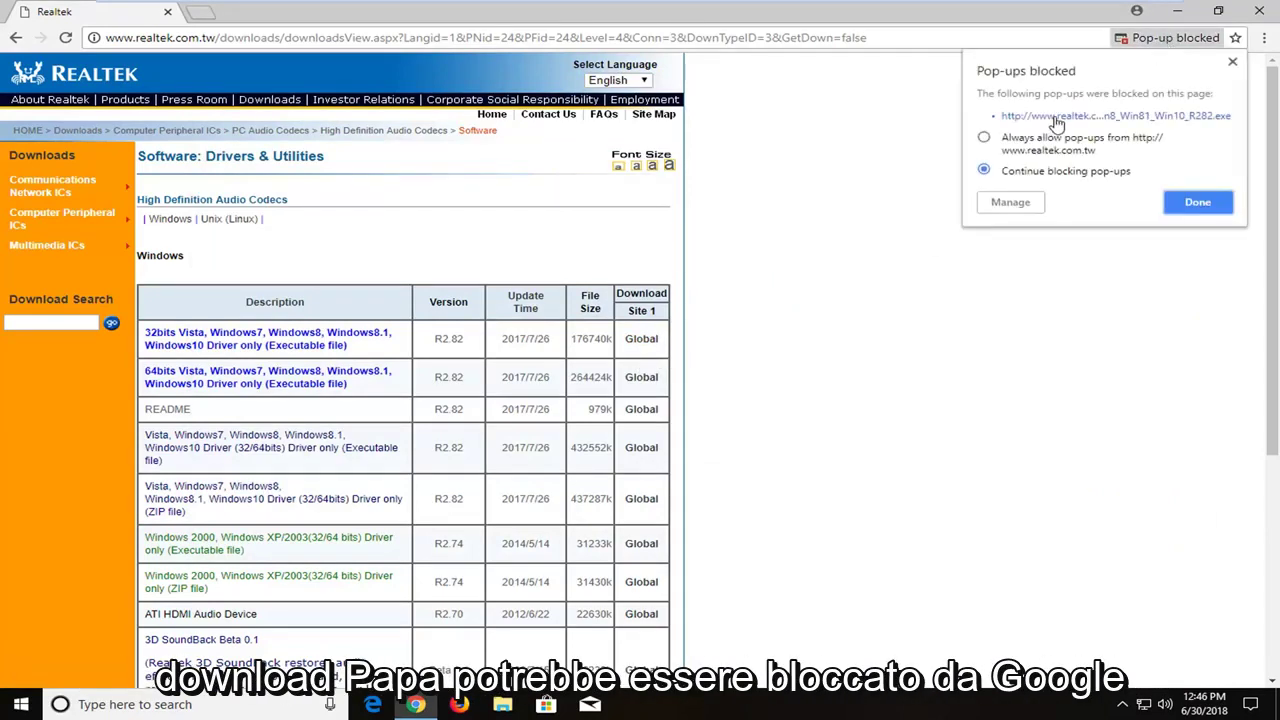
pyautogui.click(1060, 122)
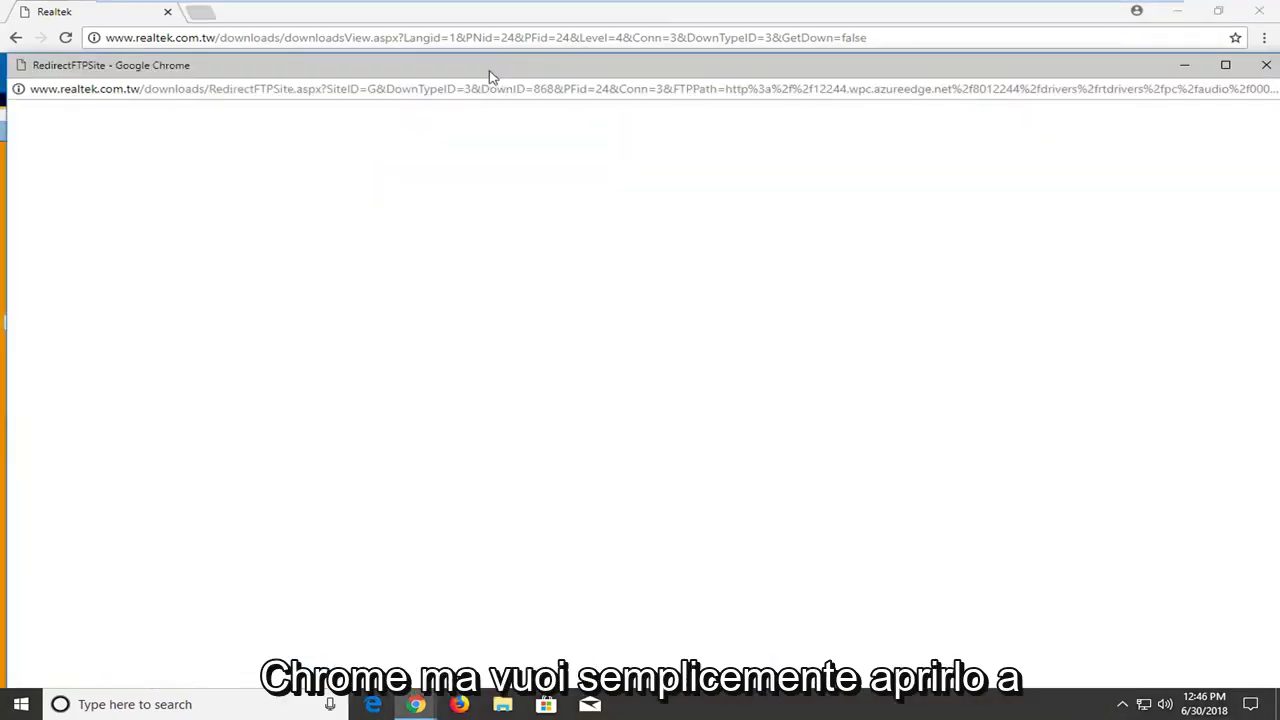
pyautogui.moveTo(490, 78); pyautogui.dragTo(485, 30)
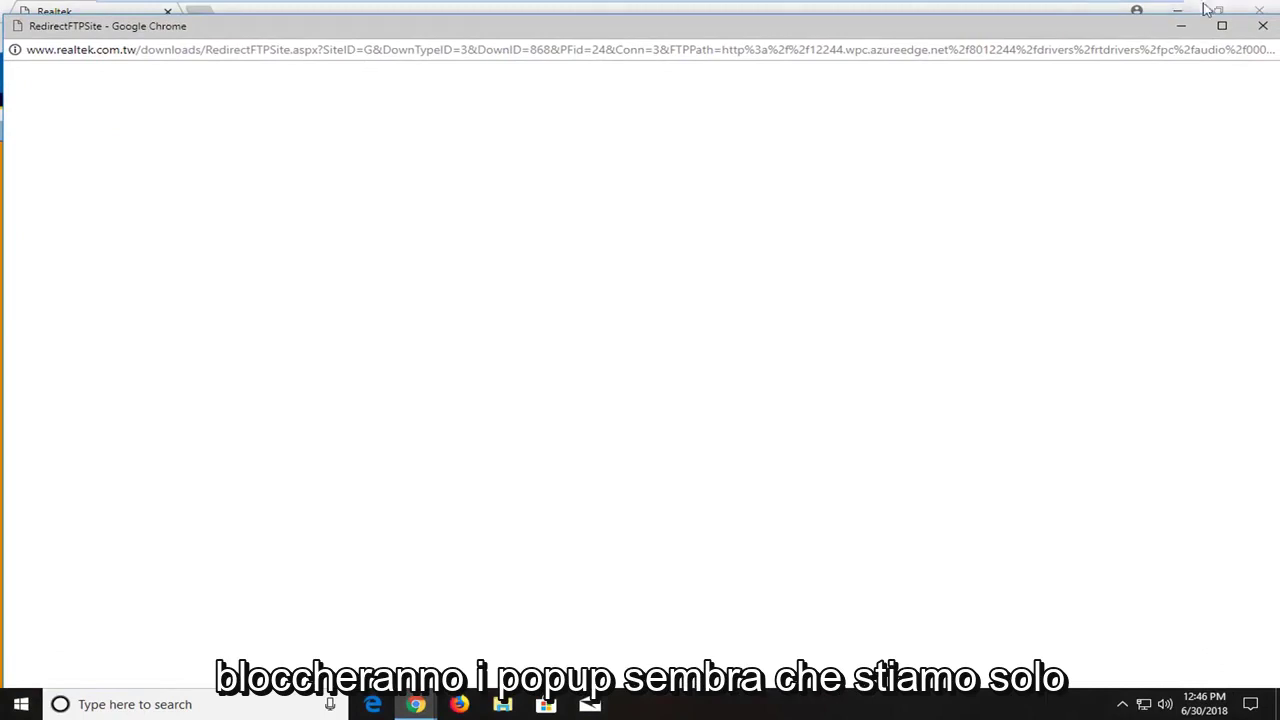
pyautogui.click(1262, 26)
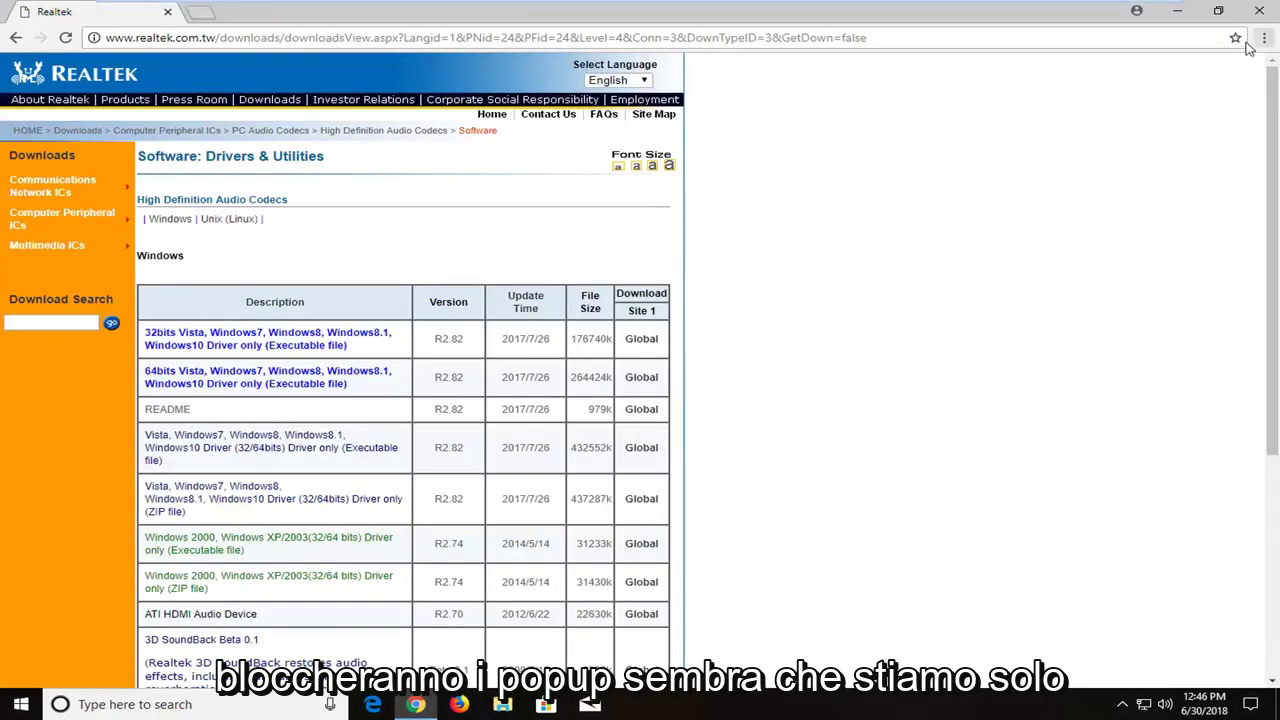
pyautogui.click(641, 339)
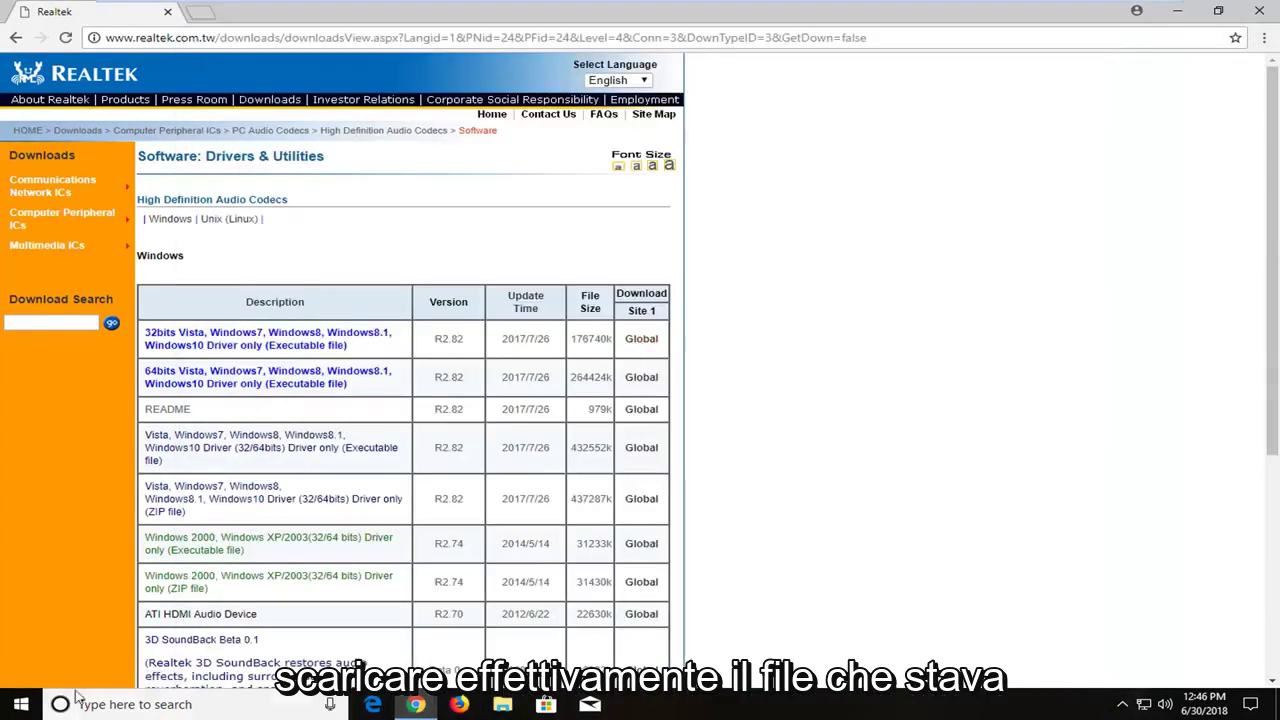
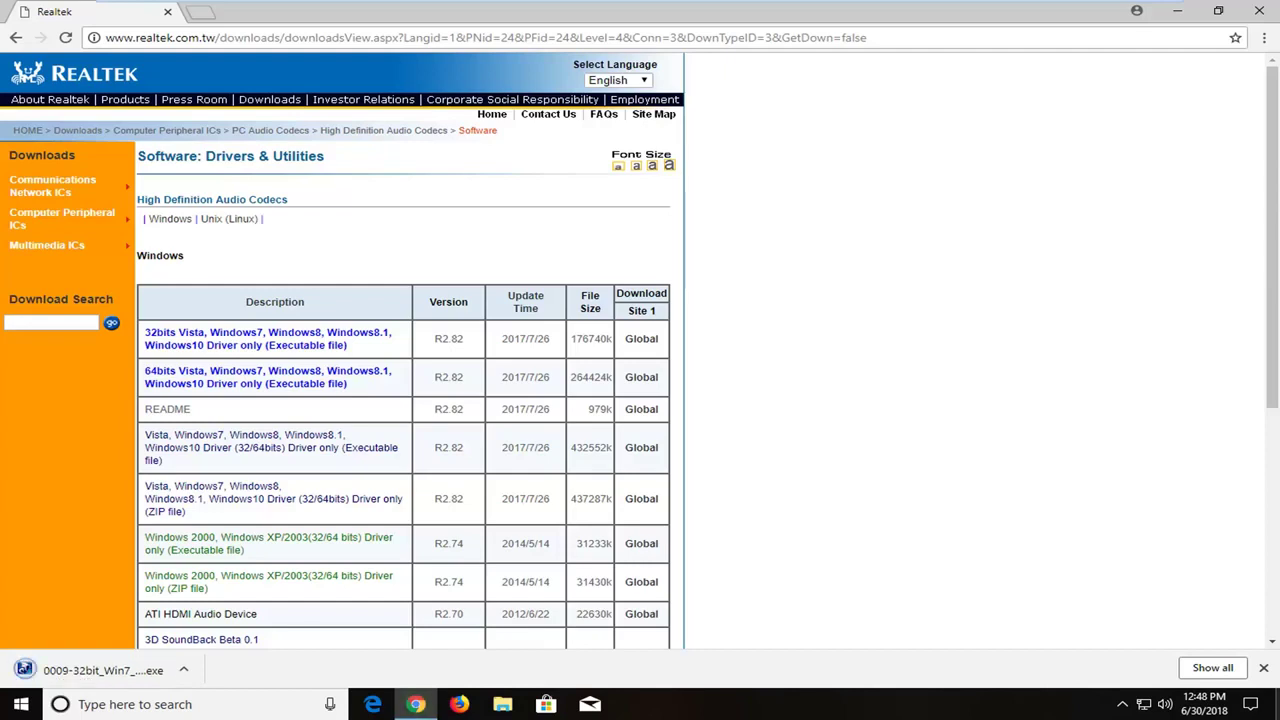
# - Run the downloaded 32-bit Realtek driver installer with permission to make changes, and finish its wizard with an immediate computer restart
pyautogui.click(62, 672)
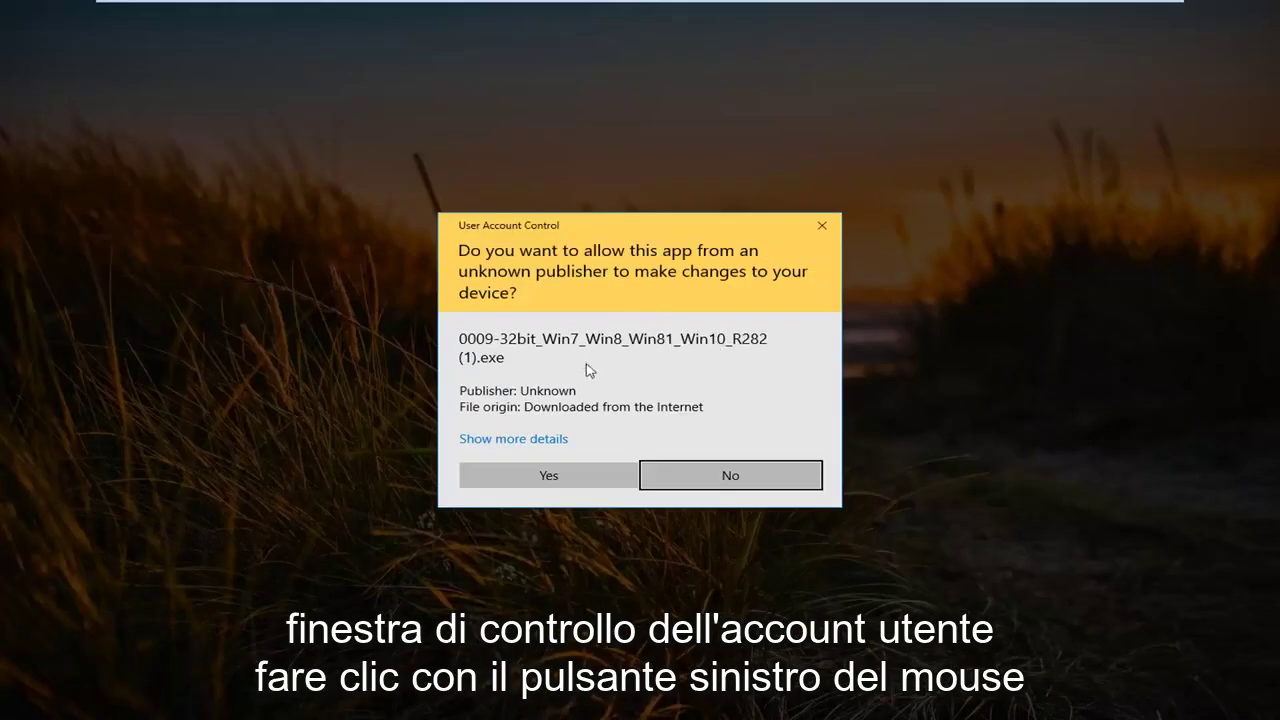
pyautogui.click(553, 476)
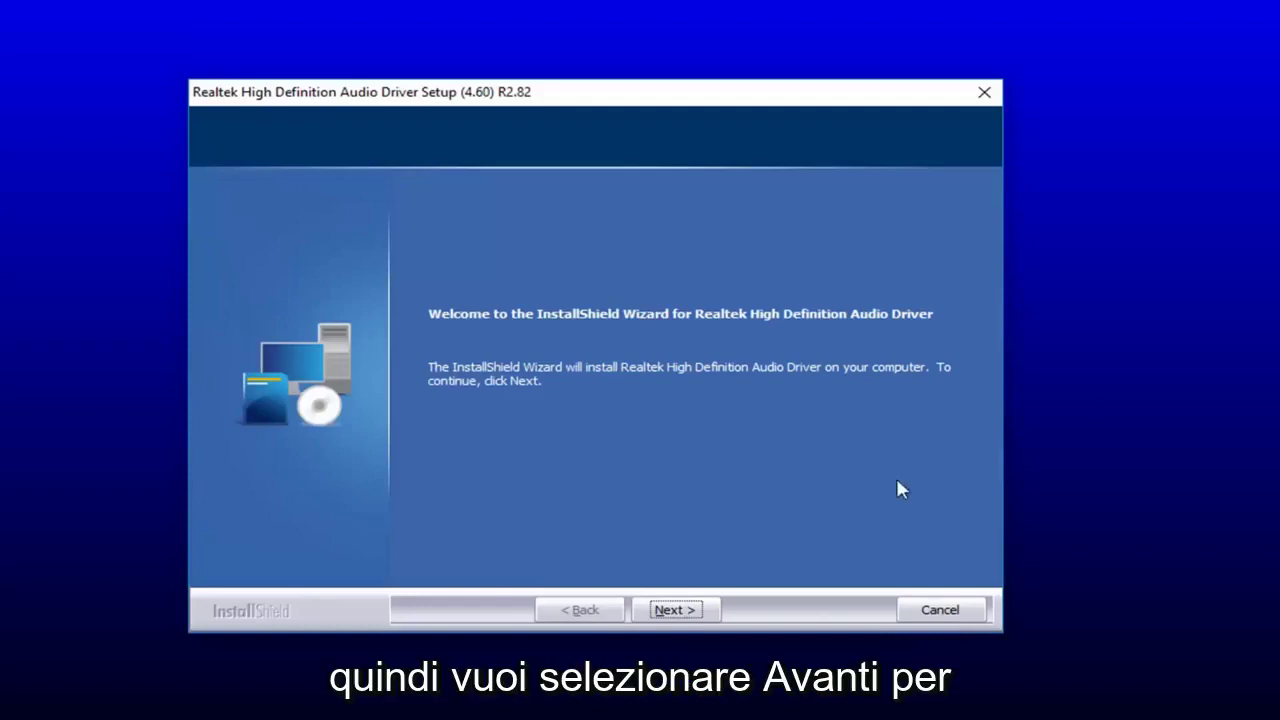
pyautogui.click(679, 610)
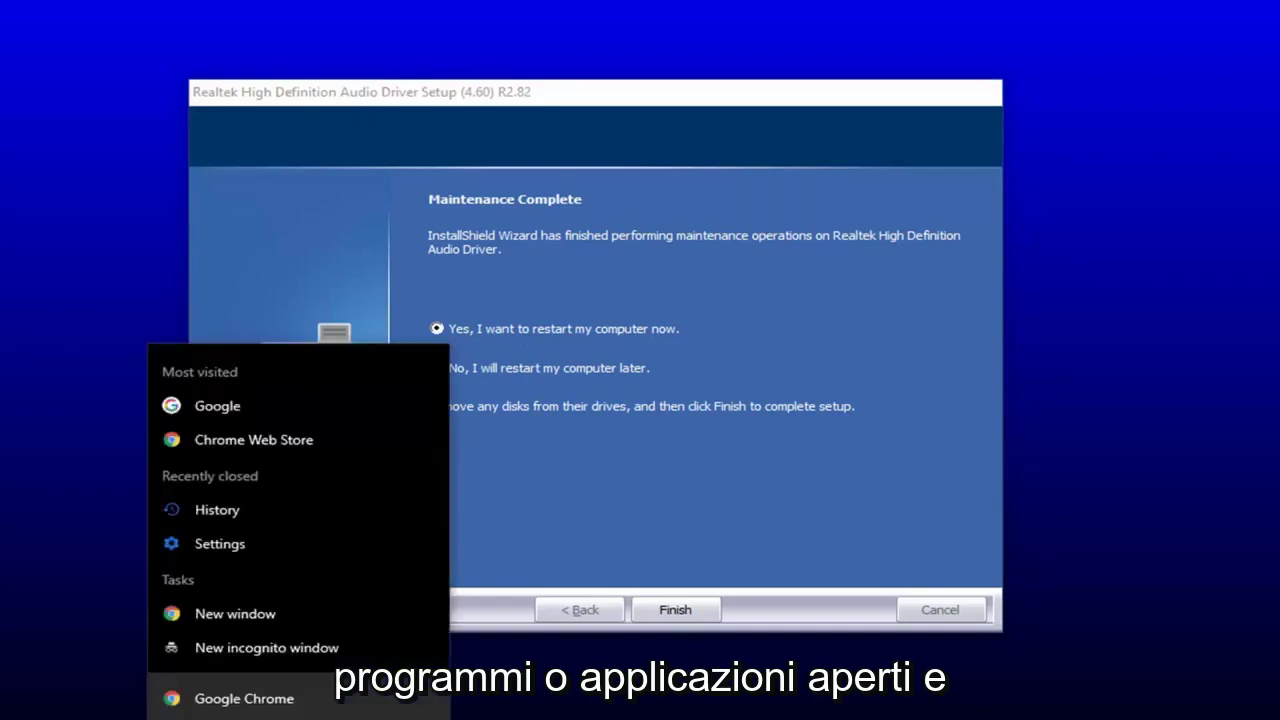
pyautogui.click(676, 609)
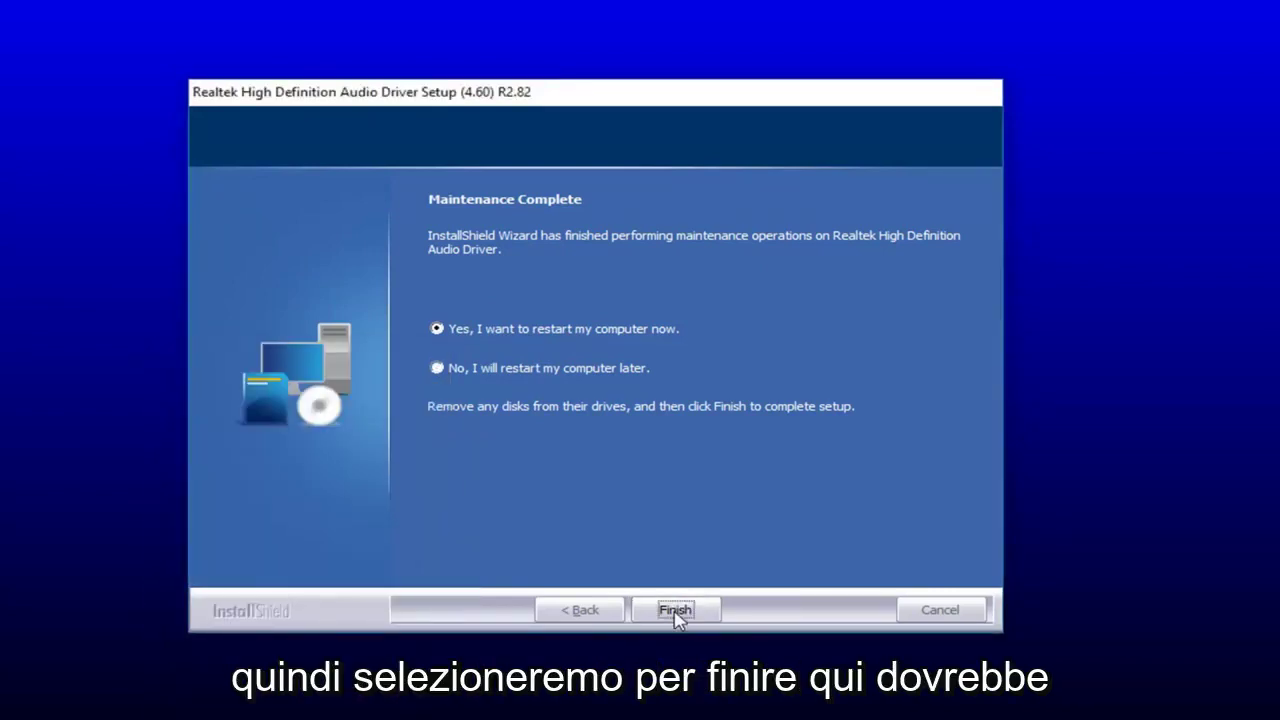